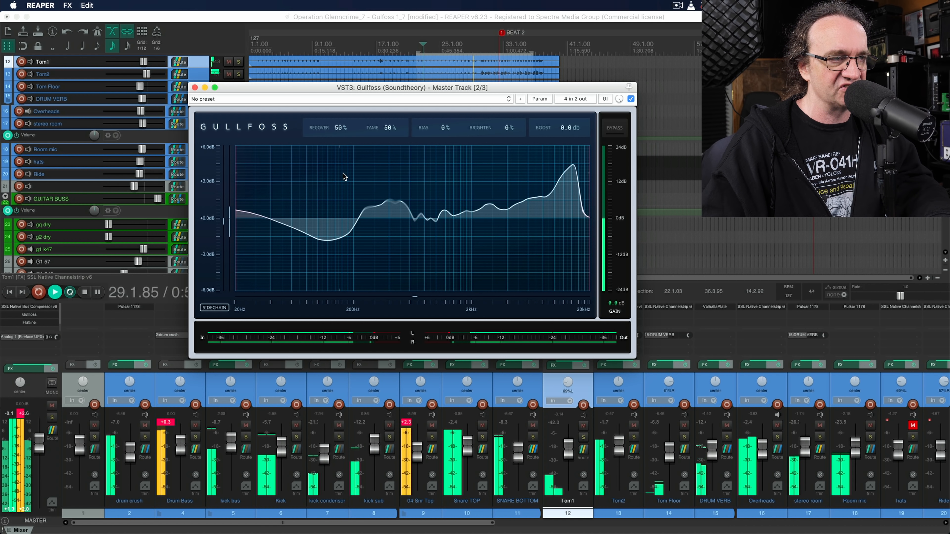
Set Gullfoss's Bias to 11%, widen the graph's gain range to ±24 dB and replay the loop
mouse_move(443, 127)
mouse_down()
mouse_move(443, 108)
mouse_move(438, 146)
mouse_up()
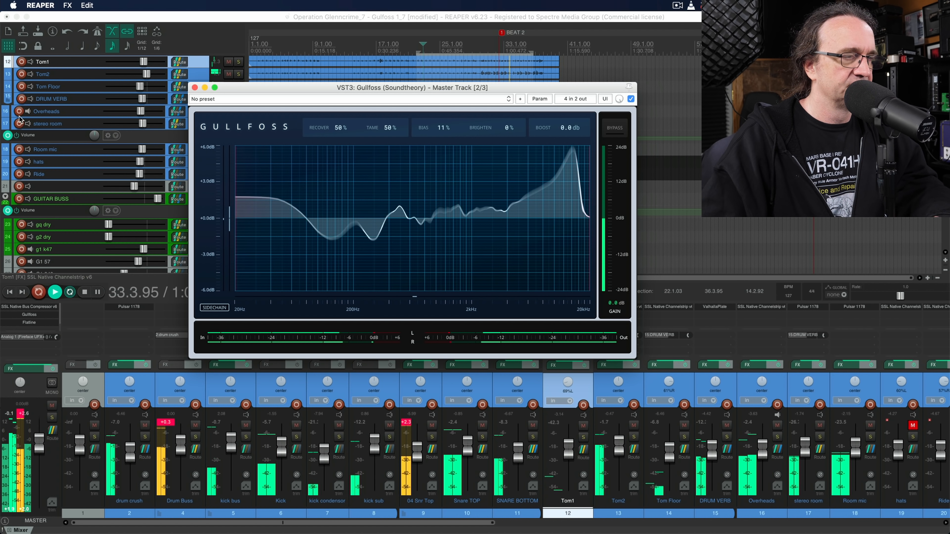
click(213, 195)
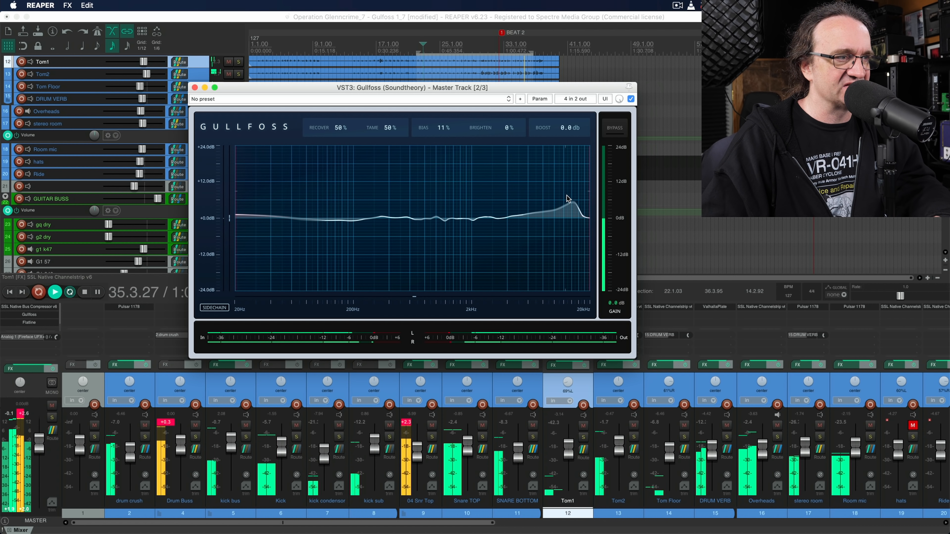
key(space)
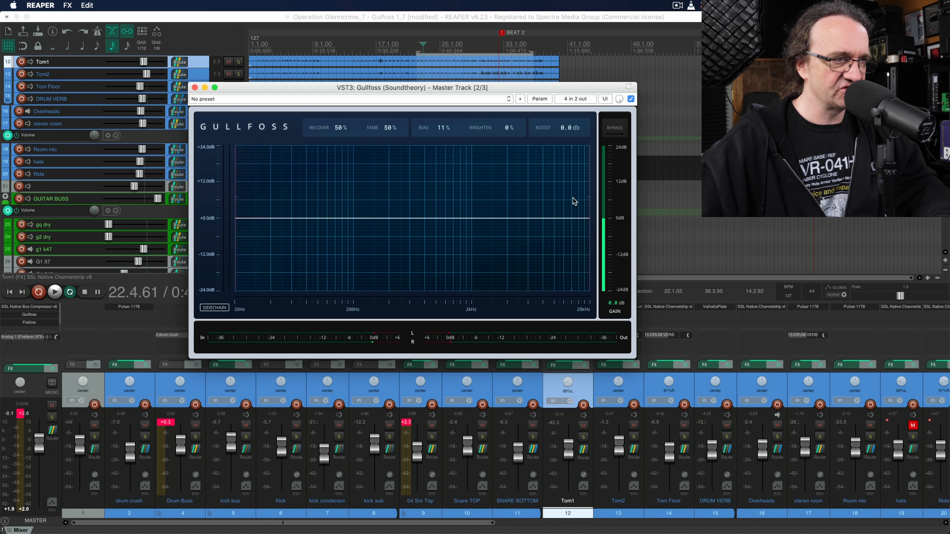
key(space)
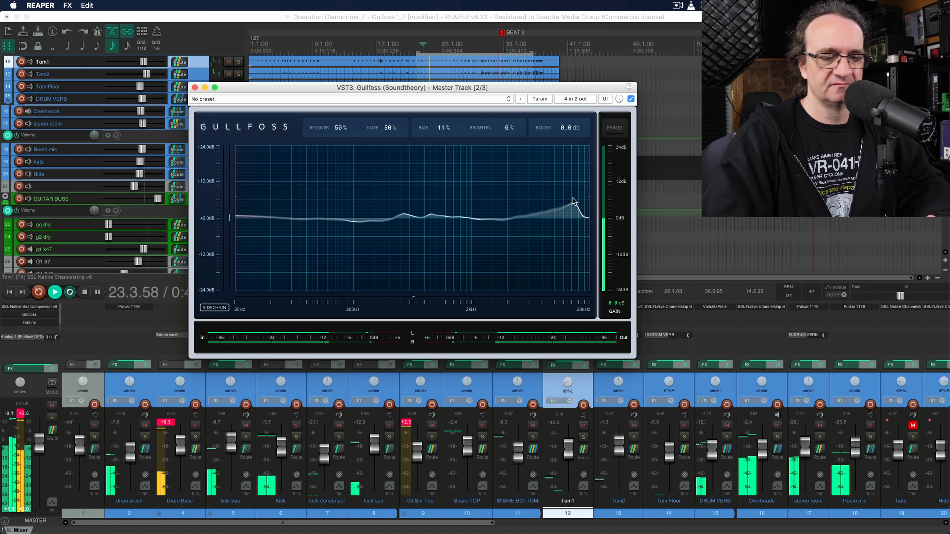
Compare the loop with Gullfoss bypassed and active on the master track, and stop playback
click(630, 98)
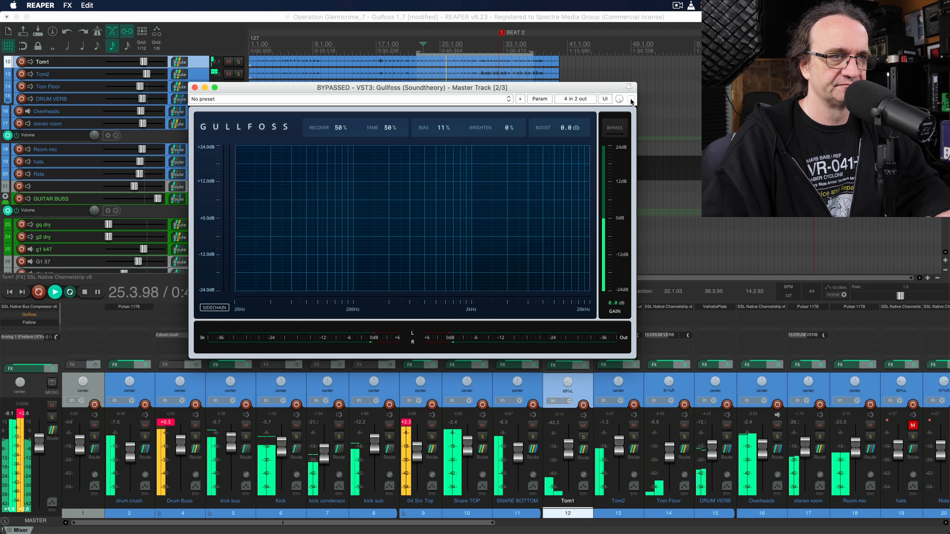
click(630, 99)
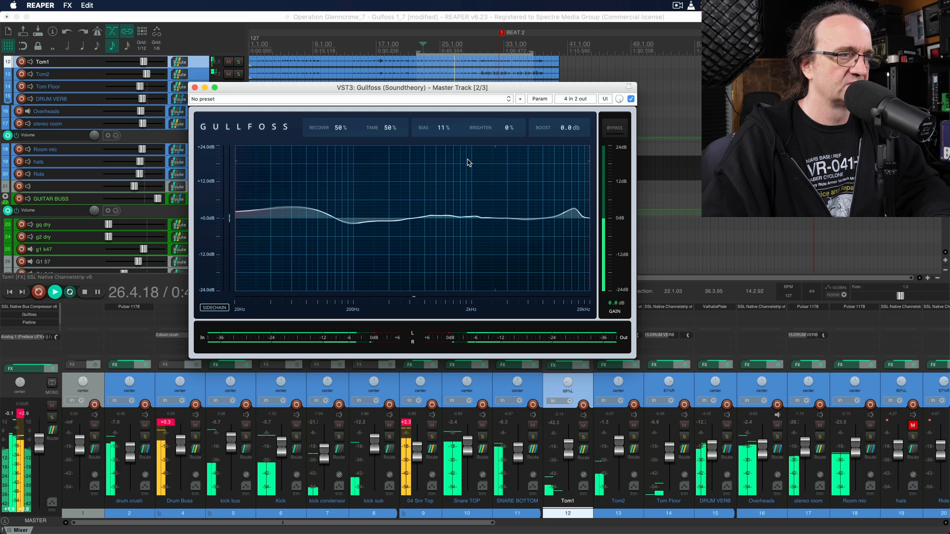
key(space)
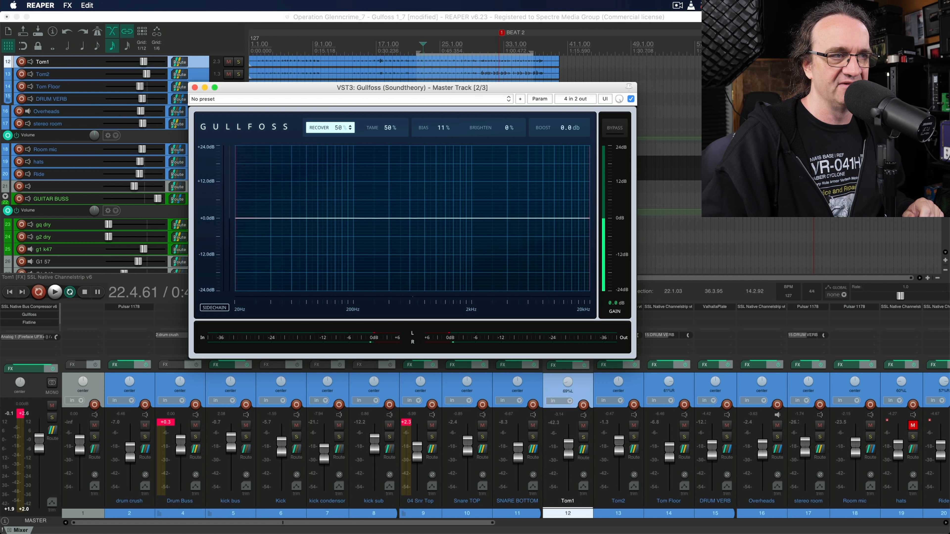
Set Gullfoss's Recover to 26% and compare the playing loop with the plugin bypassed and active
drag(337, 128, 338, 153)
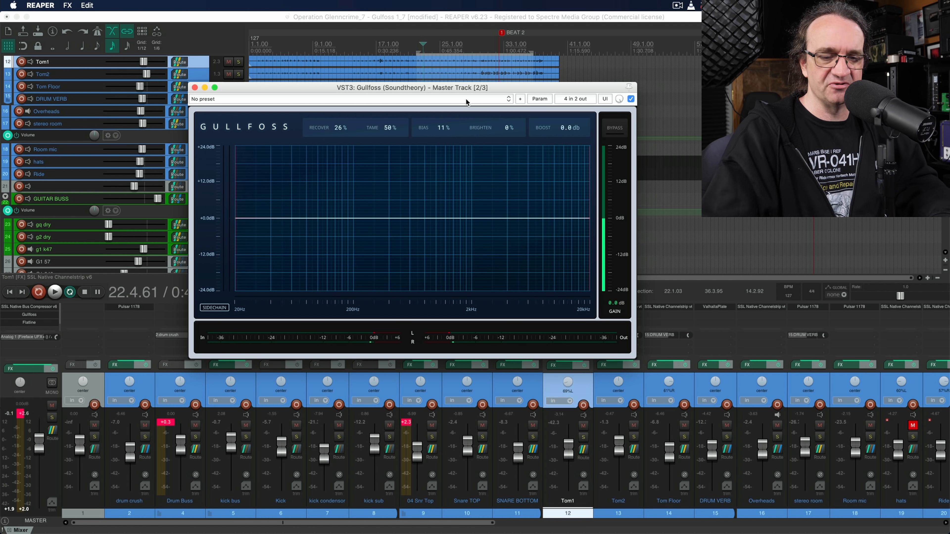
key(space)
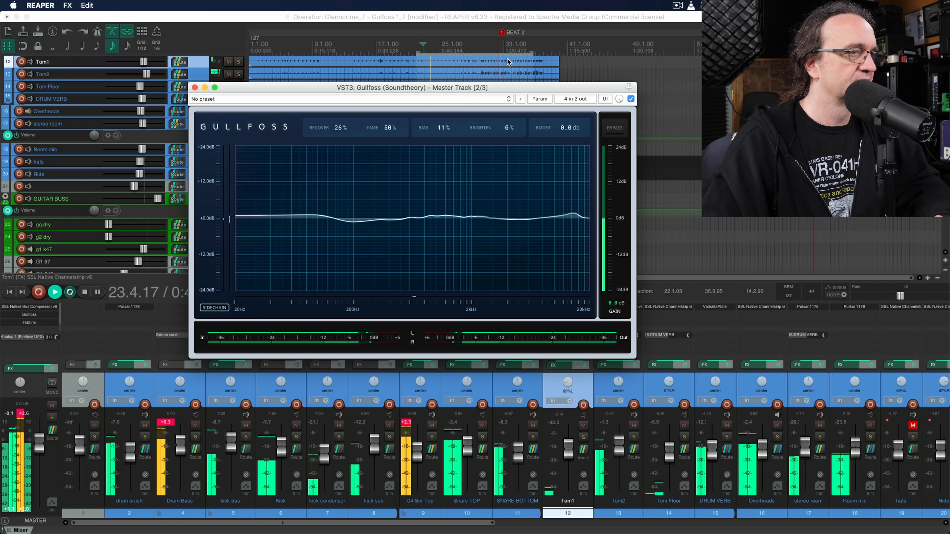
click(631, 99)
click(630, 99)
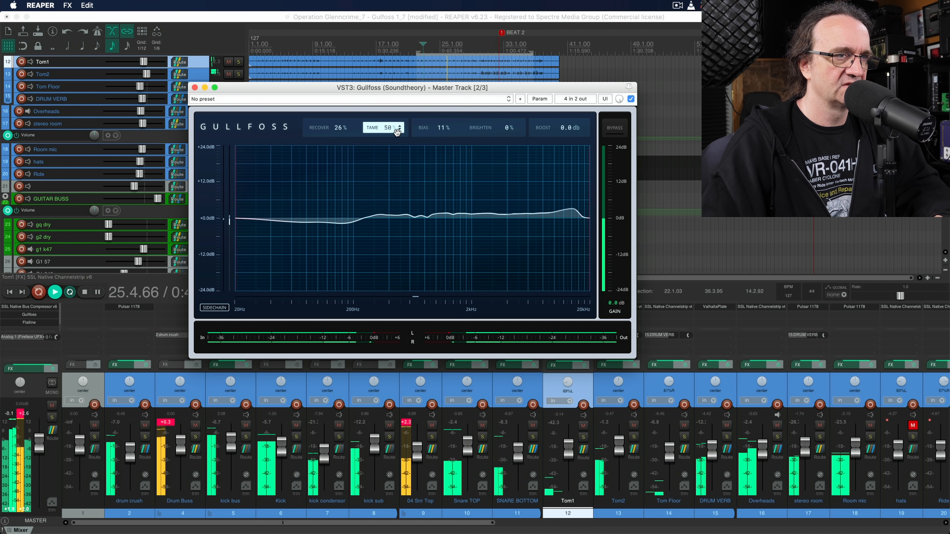
Adjust Gullfoss's Tame by ear while the loop plays, settling on 24%
mouse_move(388, 127)
mouse_down()
mouse_move(388, 97)
mouse_move(388, 127)
mouse_move(388, 114)
mouse_up()
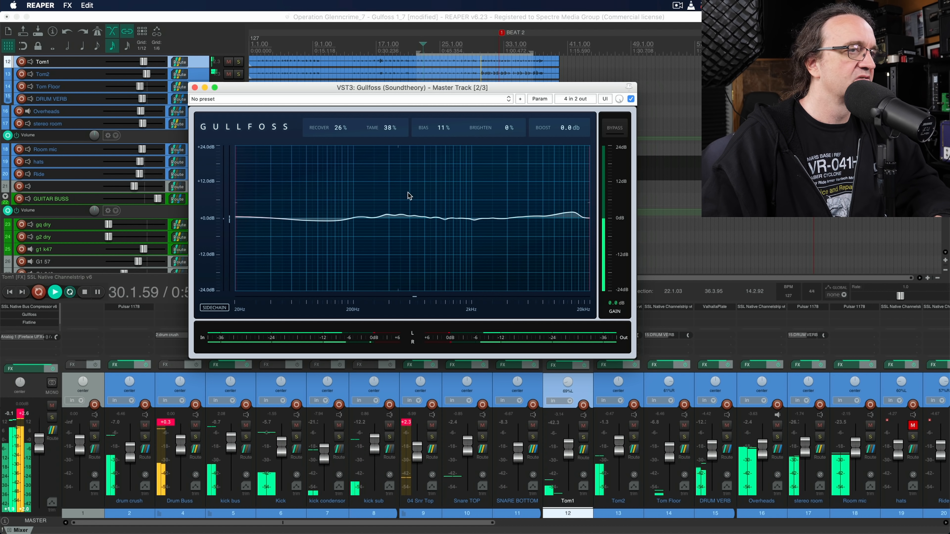
drag(385, 125, 382, 129)
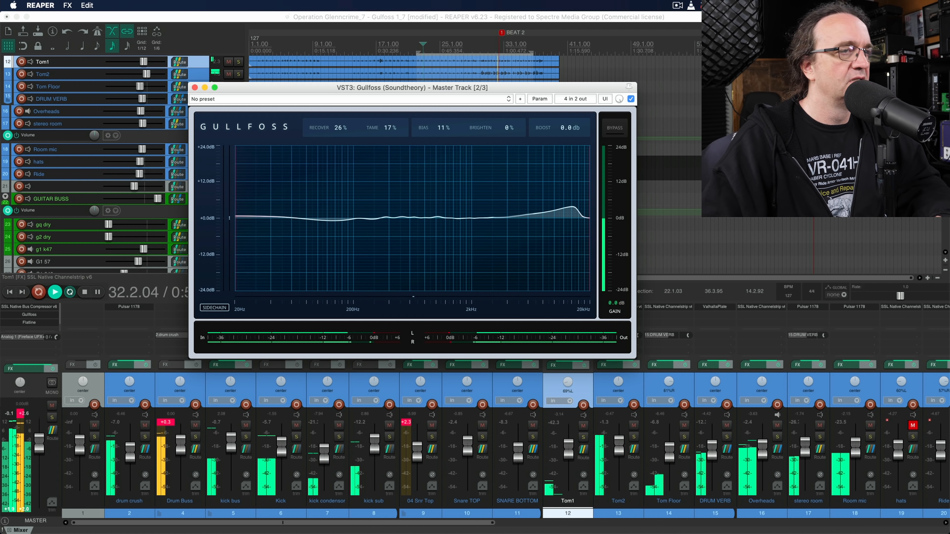
scroll(393, 122, up, 4)
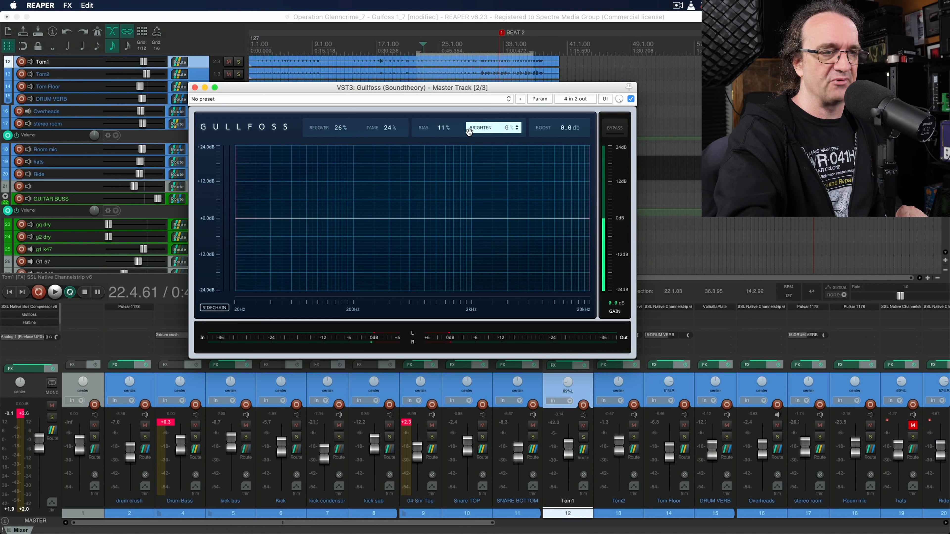
Audition Gullfoss's Brighten at -2% and at 100% while the loop plays
key(space)
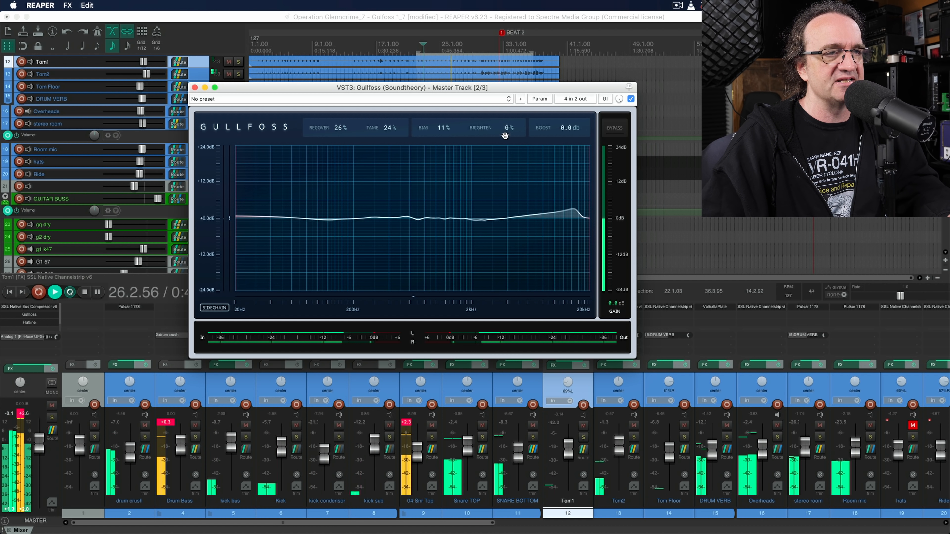
drag(504, 136, 505, 139)
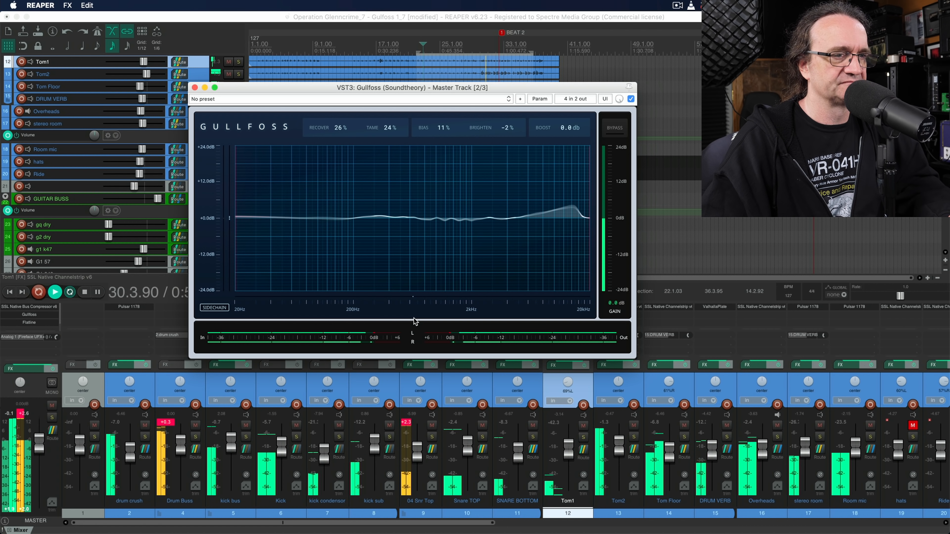
drag(505, 127, 504, 67)
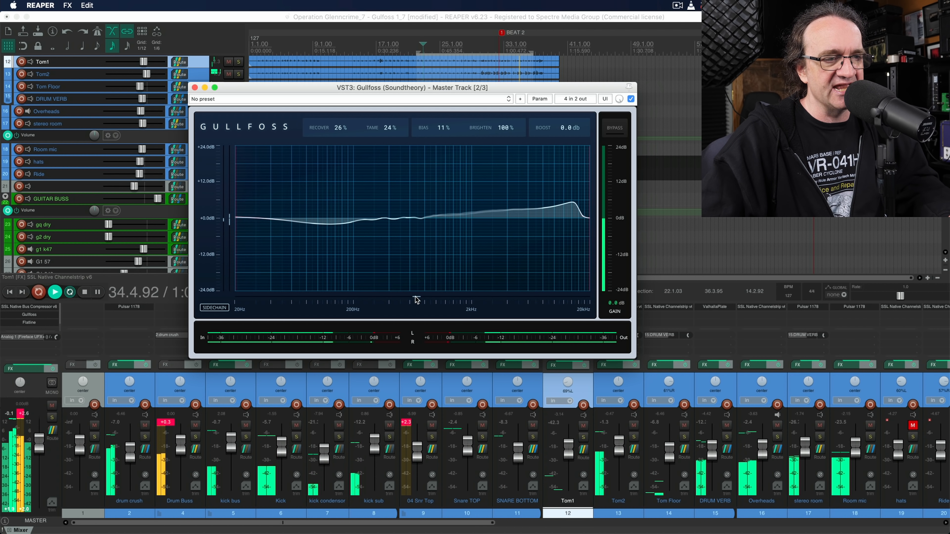
key(space)
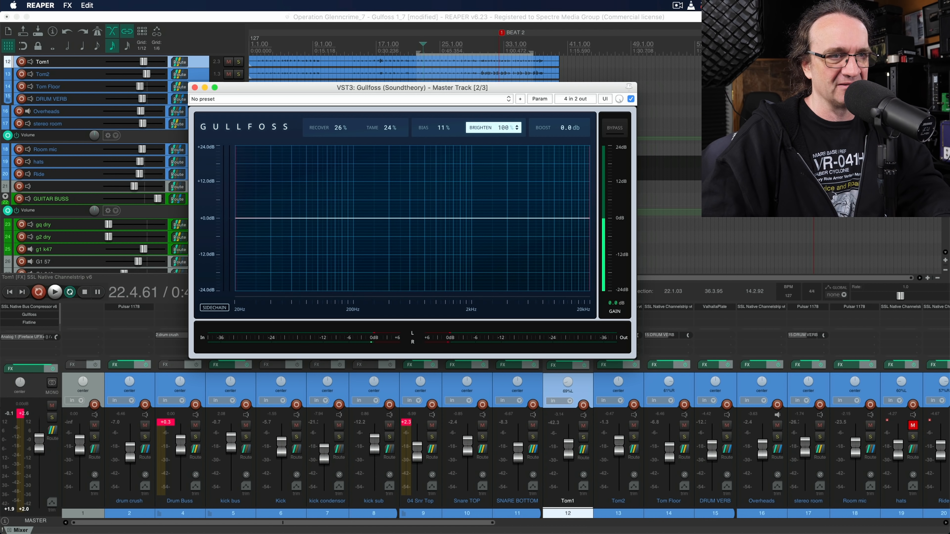
Replay the loop while adjusting Gullfoss's Brighten by ear, settle on -4% and stop playback
key(space)
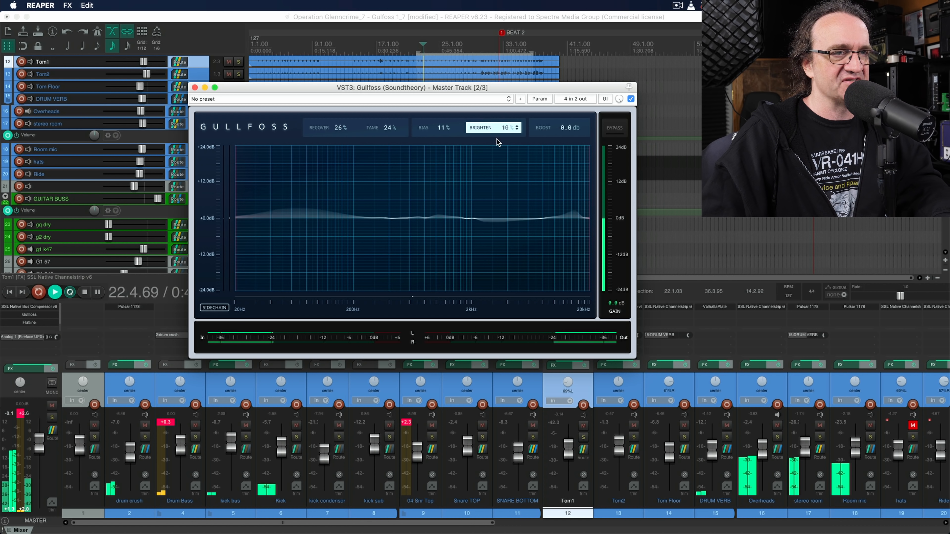
mouse_move(501, 128)
mouse_down()
mouse_move(501, 164)
mouse_move(508, 114)
mouse_up()
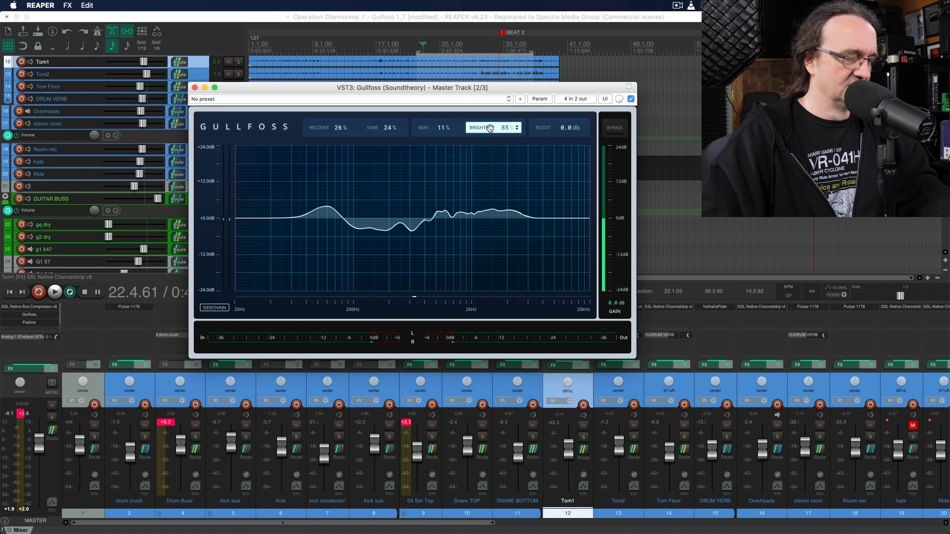
key(space)
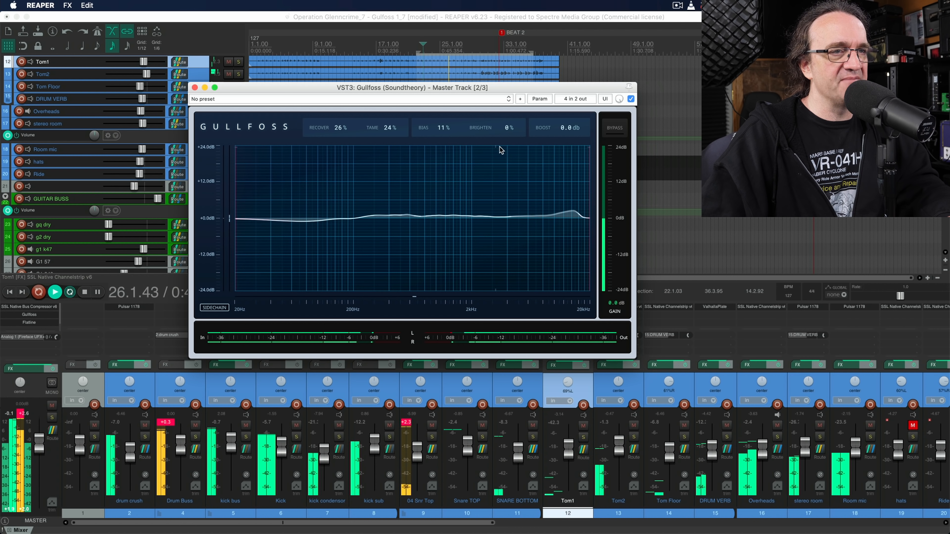
drag(501, 128, 501, 131)
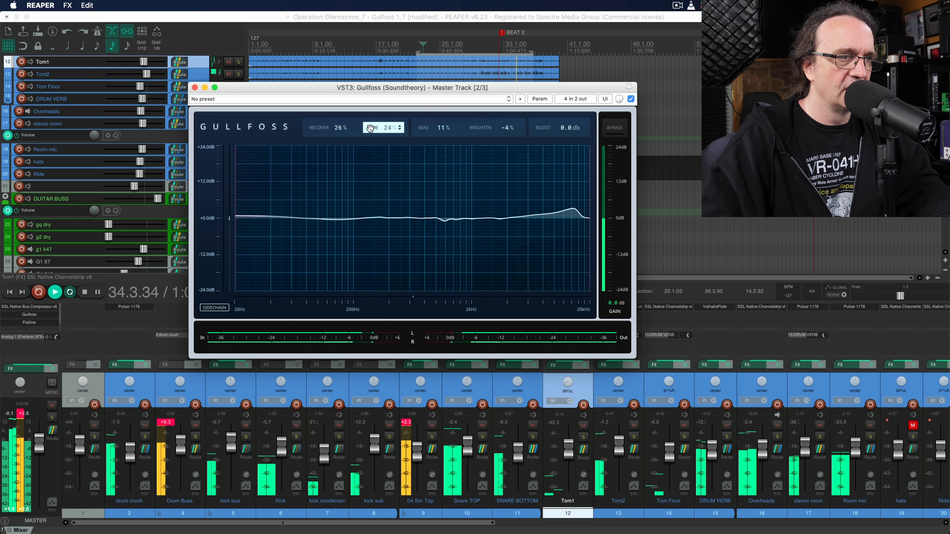
key(space)
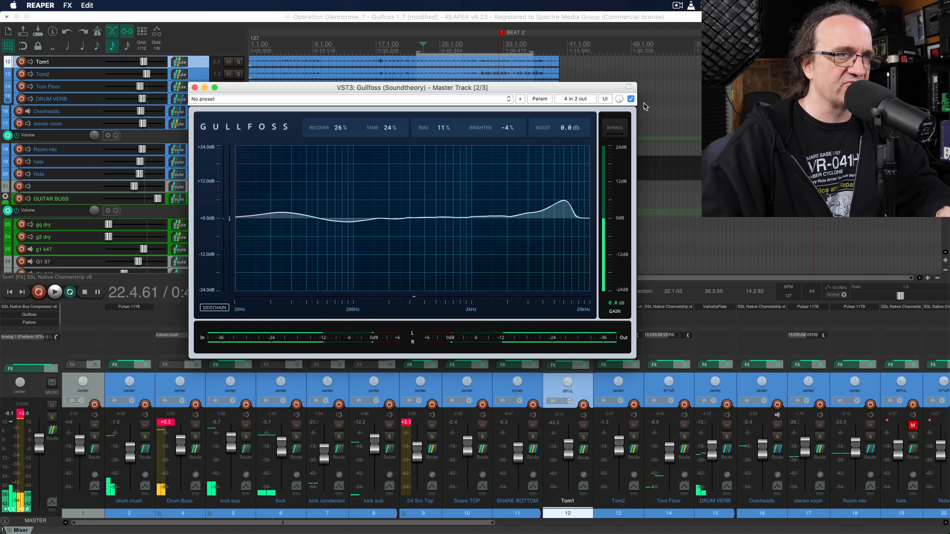
Narrow the graph's gain range to ±12 dB during playback and compare the mix with Gullfoss bypassed and active
key(space)
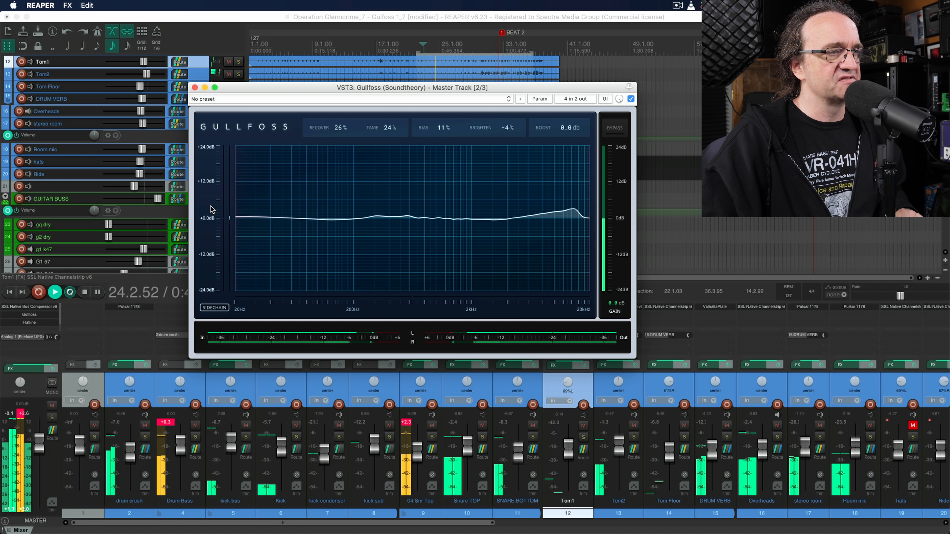
scroll(212, 205, up, 1)
scroll(212, 210, up, 1)
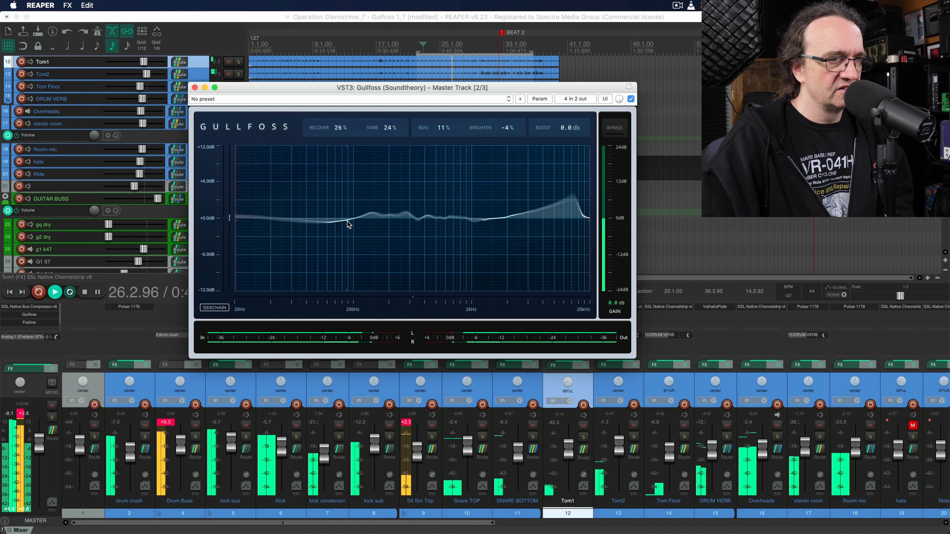
click(631, 99)
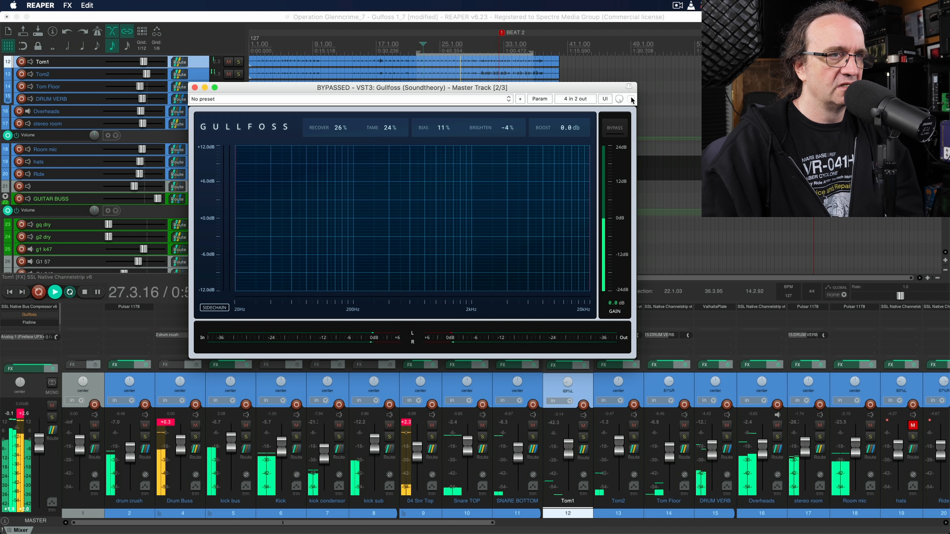
click(631, 99)
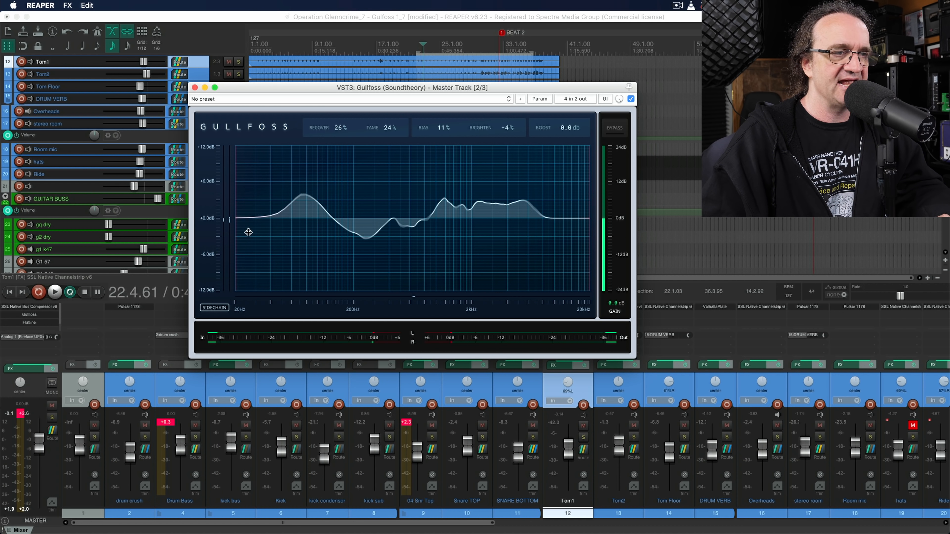
Replay the loop to watch Gullfoss's correction curve, and bypass the plugin for comparison
key(space)
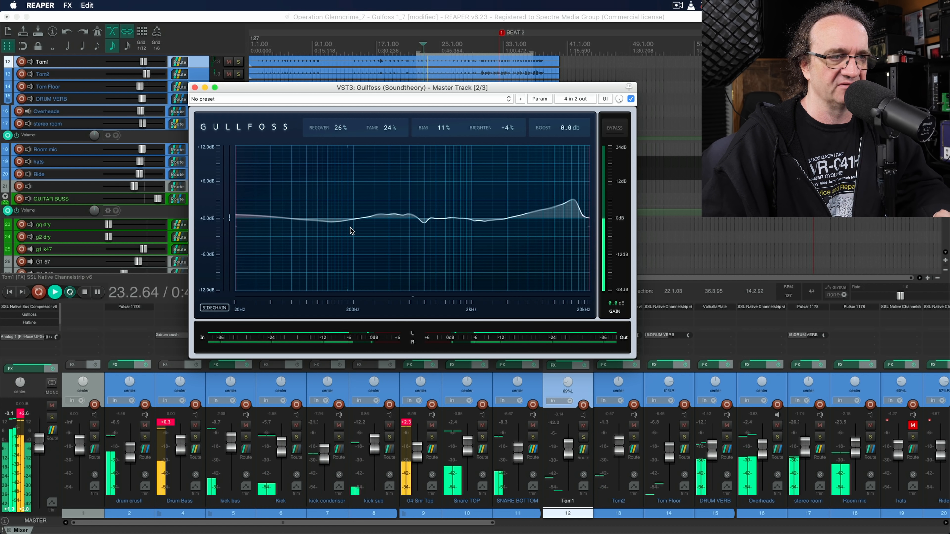
key(space)
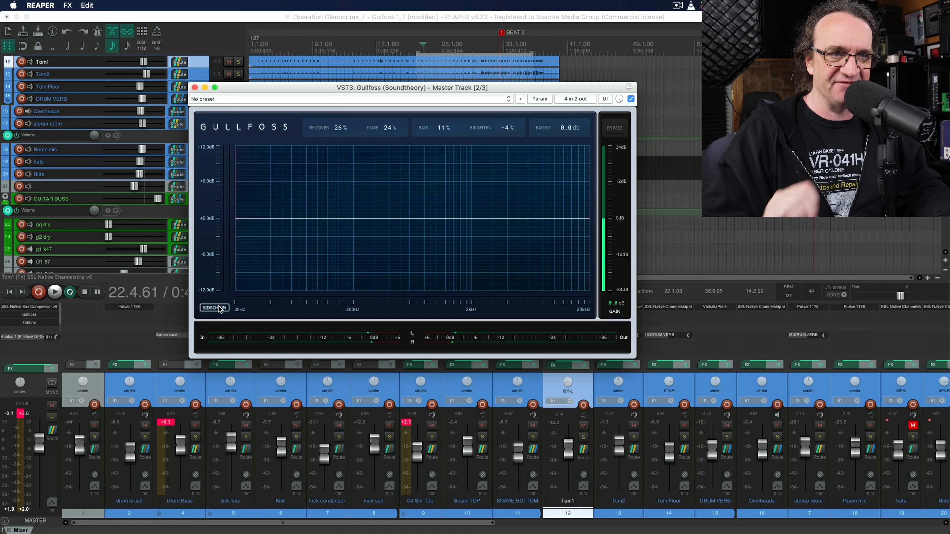
key(space)
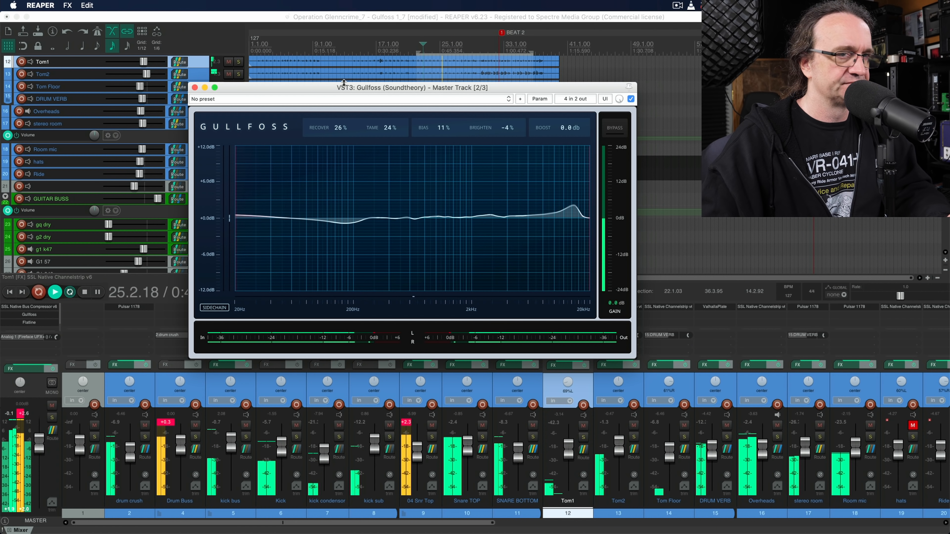
click(631, 100)
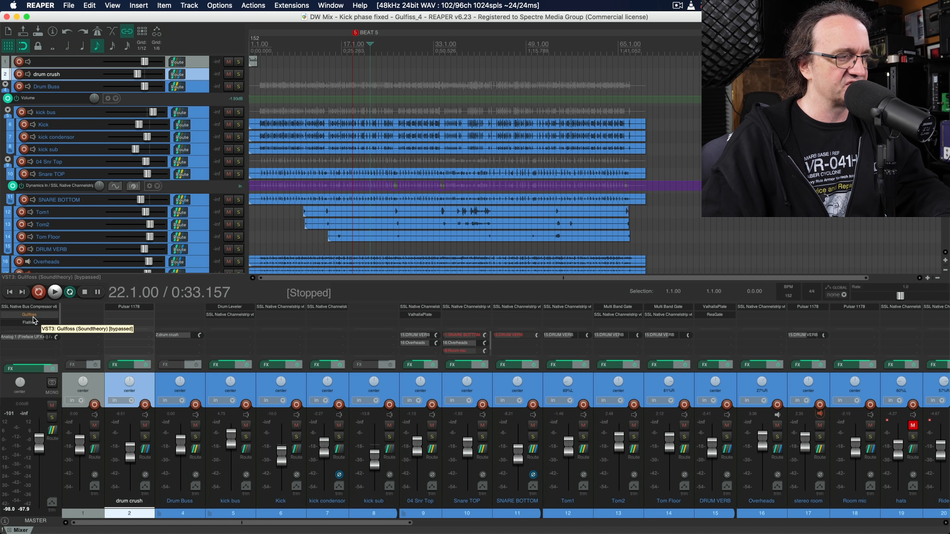
Play the mix, open the master track's bypassed Gullfoss, move its window clear of the timeline and enable the plugin
key(space)
click(30, 316)
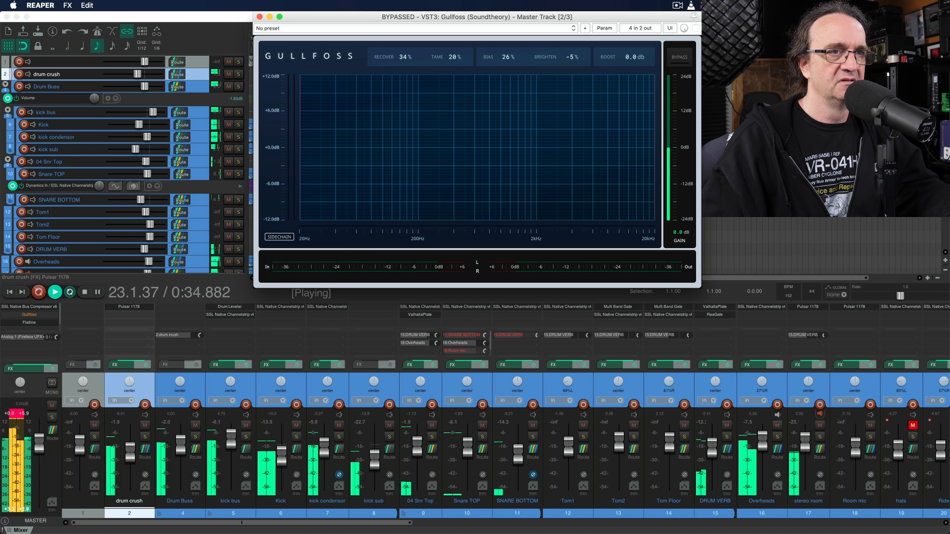
drag(499, 15, 463, 179)
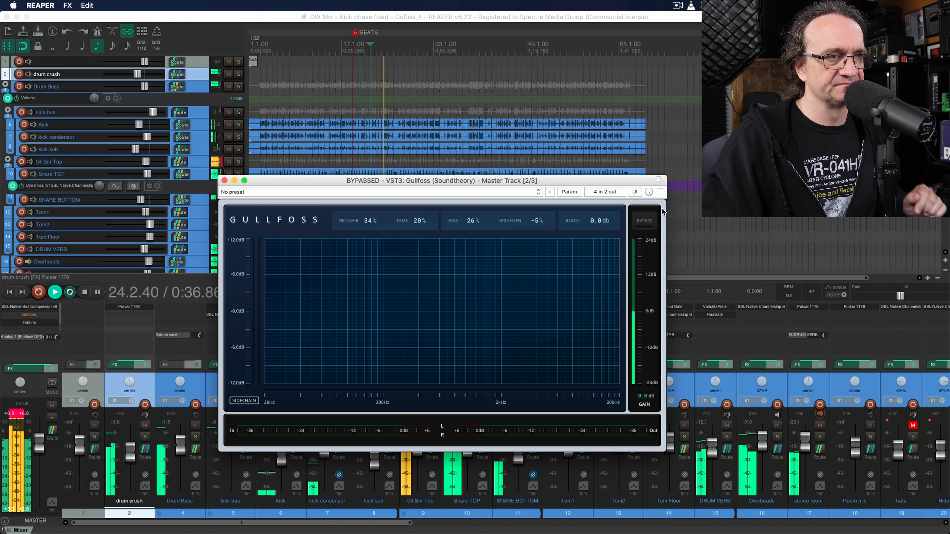
click(660, 191)
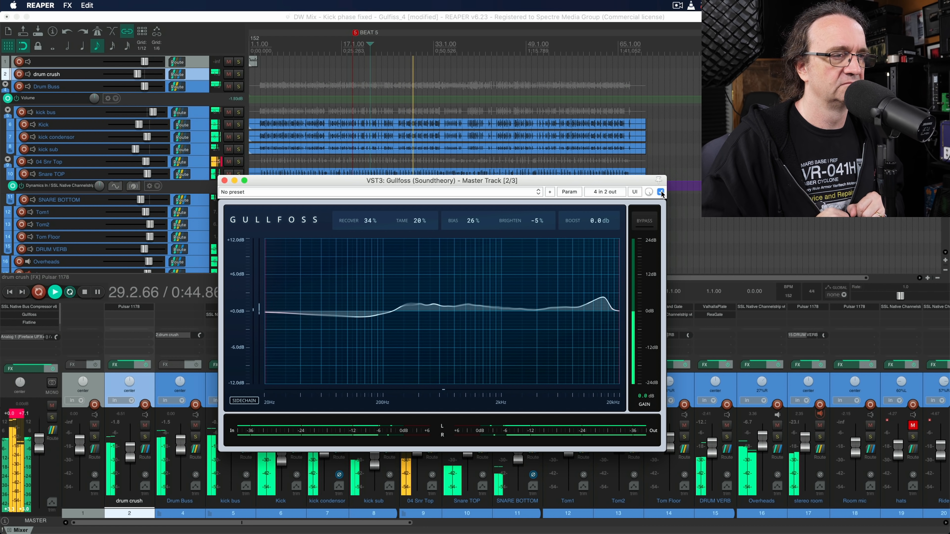